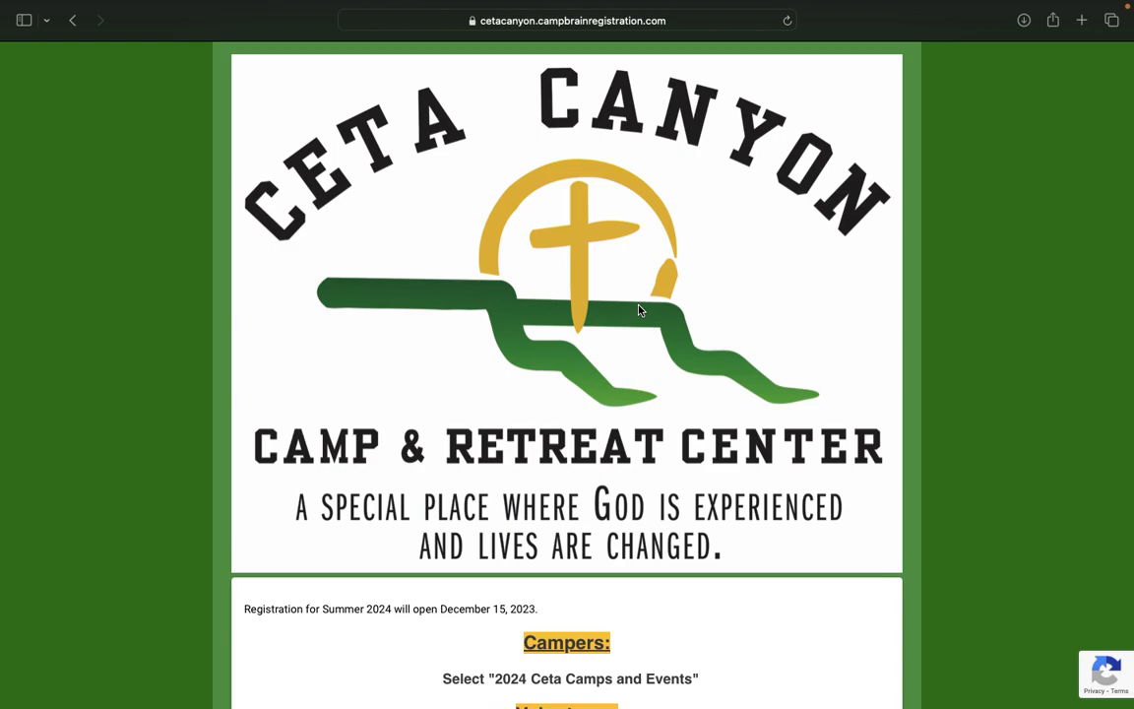
Log in to the existing registration account with the e-mail and password already filled in
scroll(638, 310, down, 5)
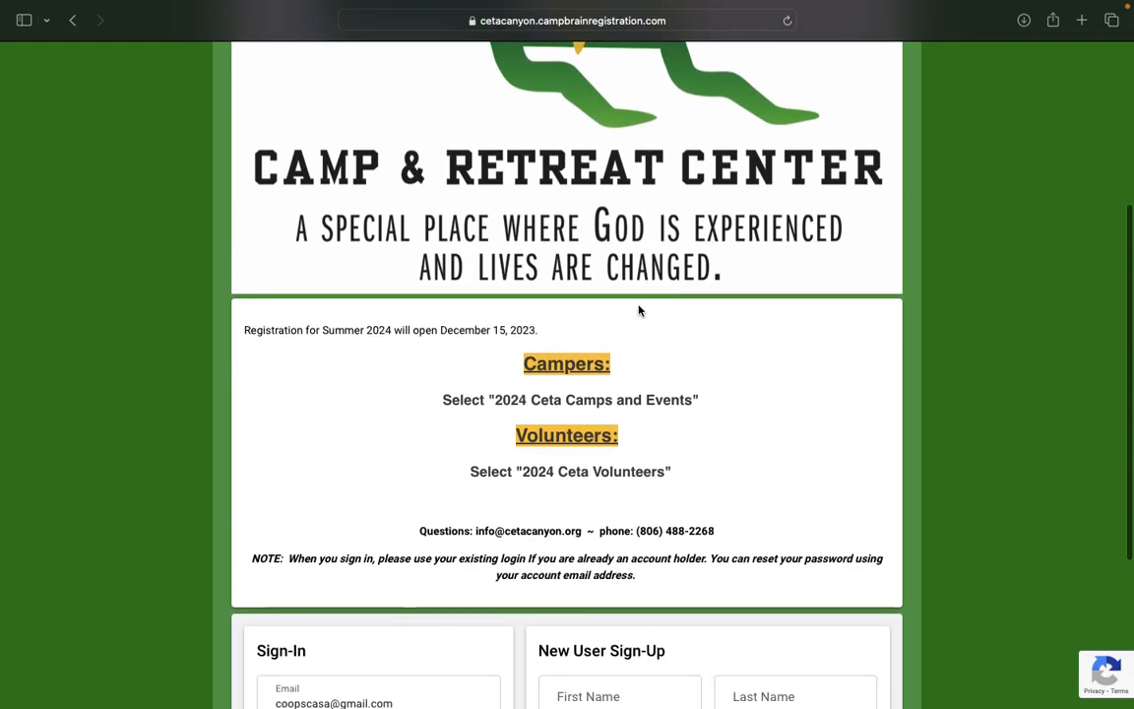
scroll(638, 310, down, 2)
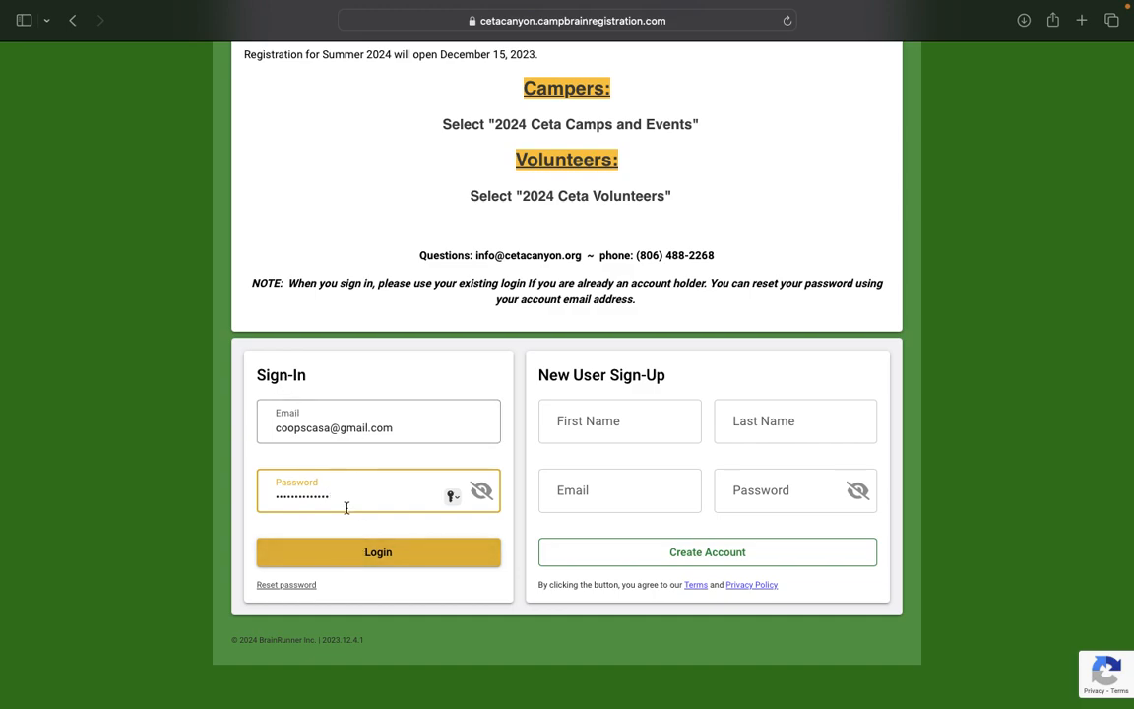
click(401, 559)
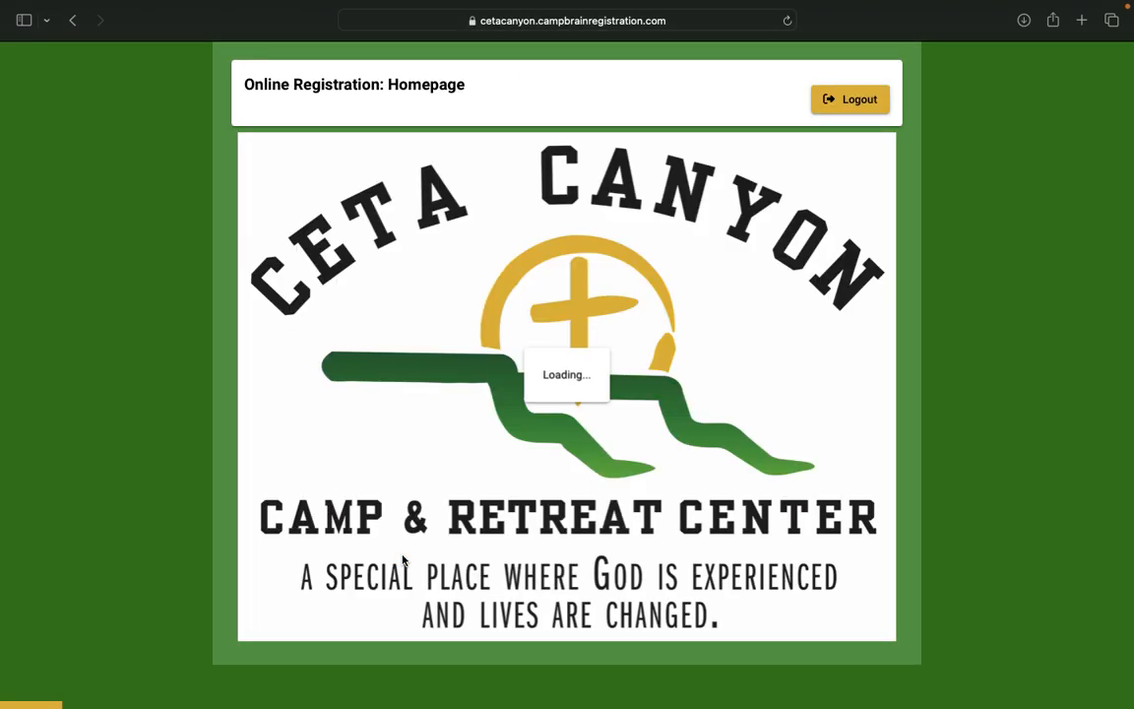
Resume the 2024 Ceta Camps & Events registration already in progress
scroll(576, 367, down, 10)
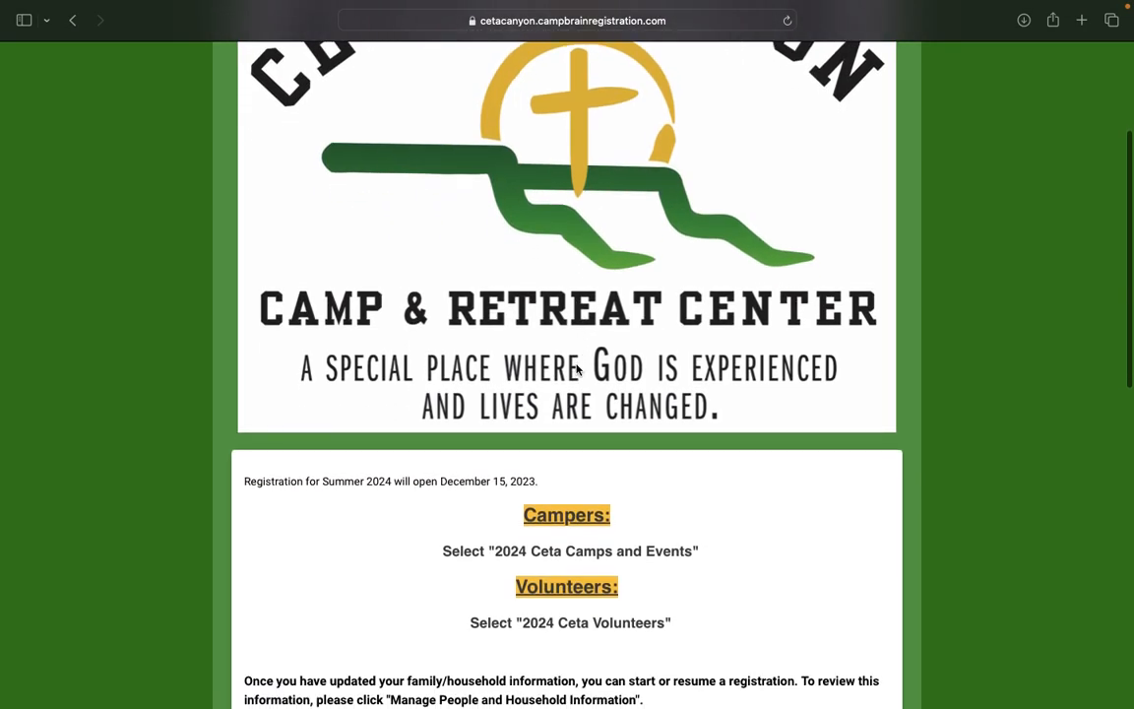
scroll(577, 367, down, 1)
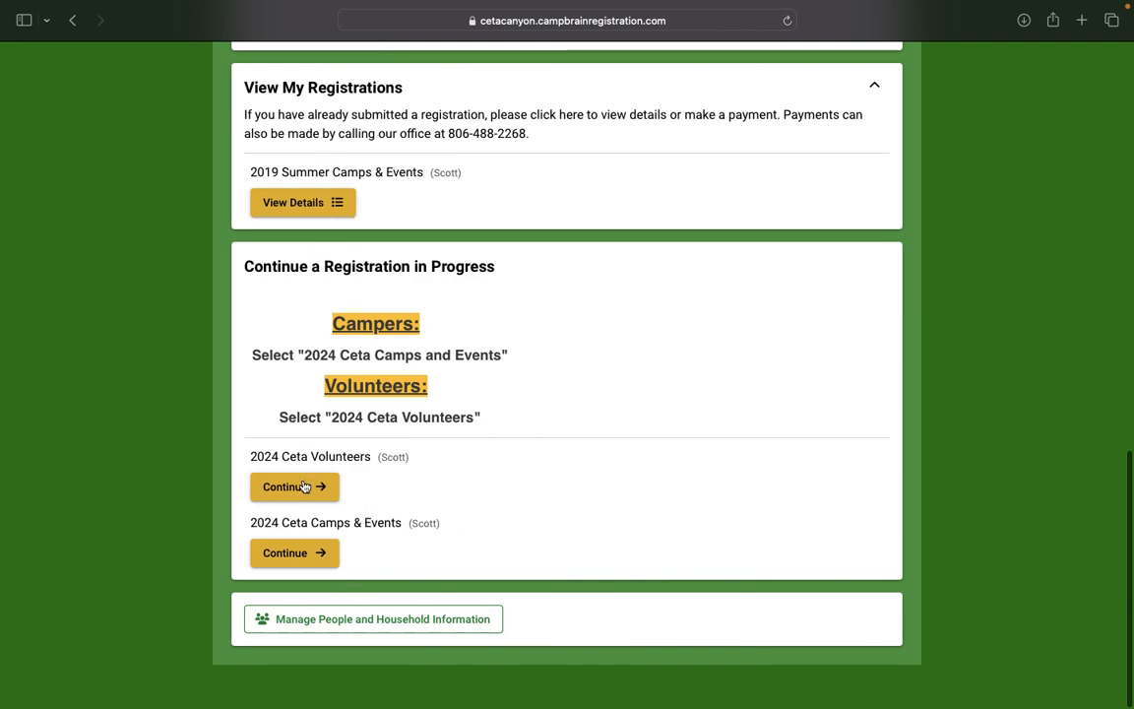
click(305, 558)
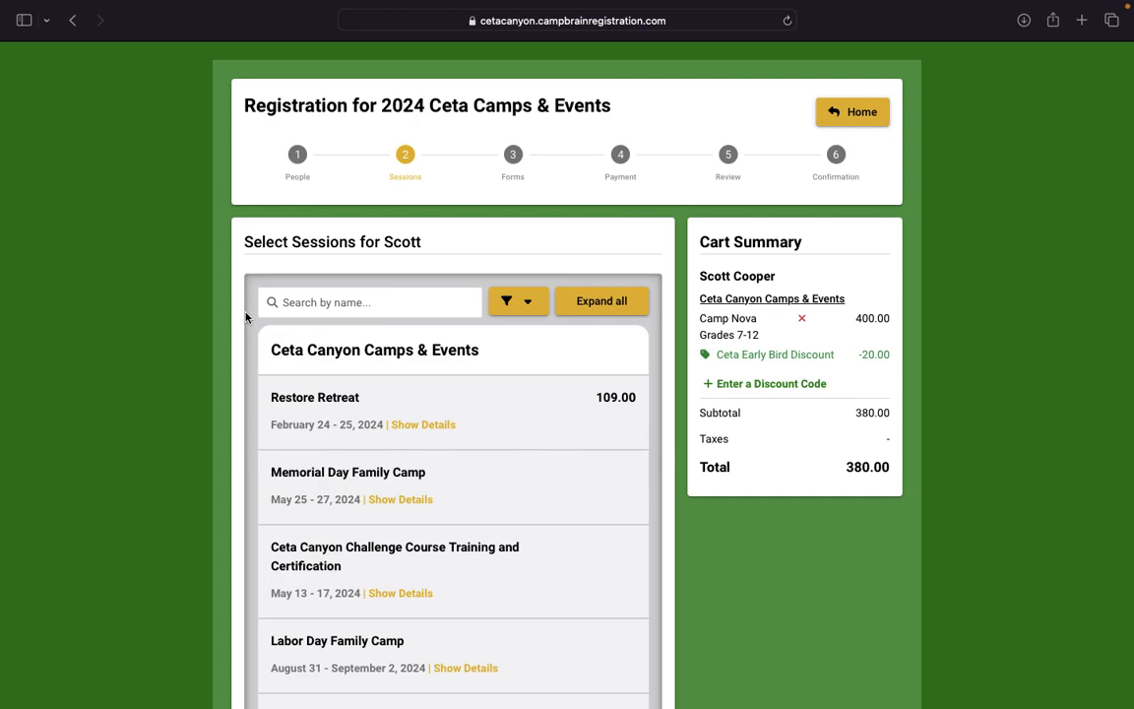
Look through the available camp sessions and go back to selecting the people to register
scroll(246, 316, down, 5)
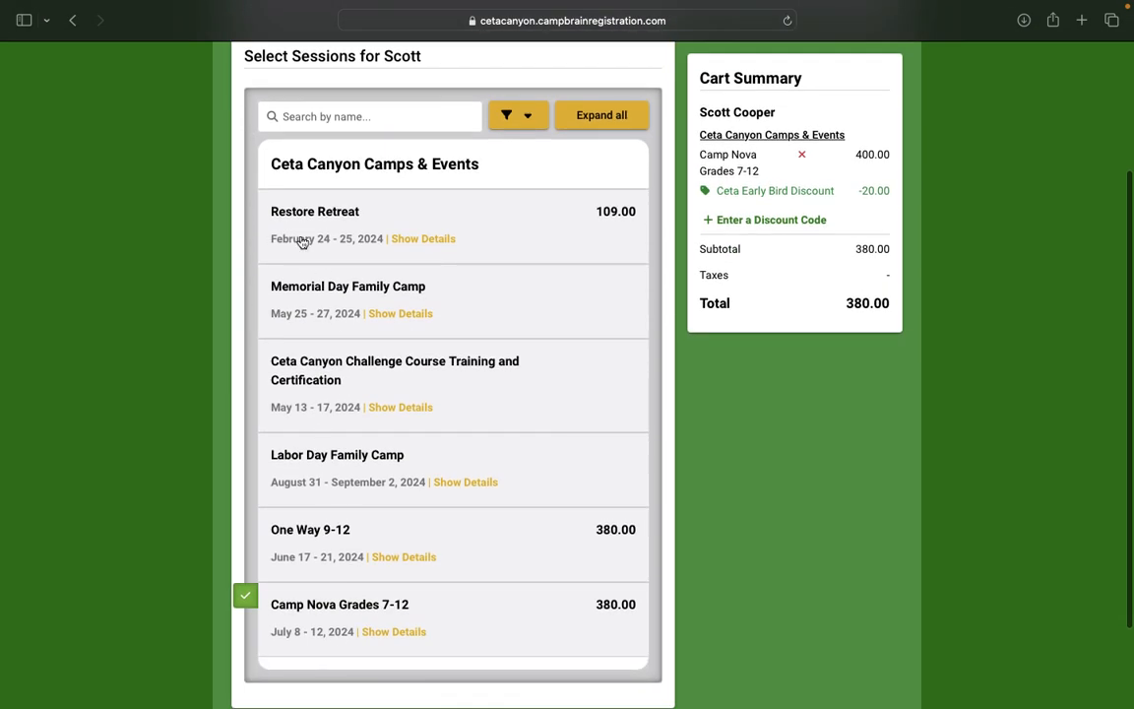
scroll(243, 178, down, 1)
scroll(240, 177, down, 3)
click(292, 624)
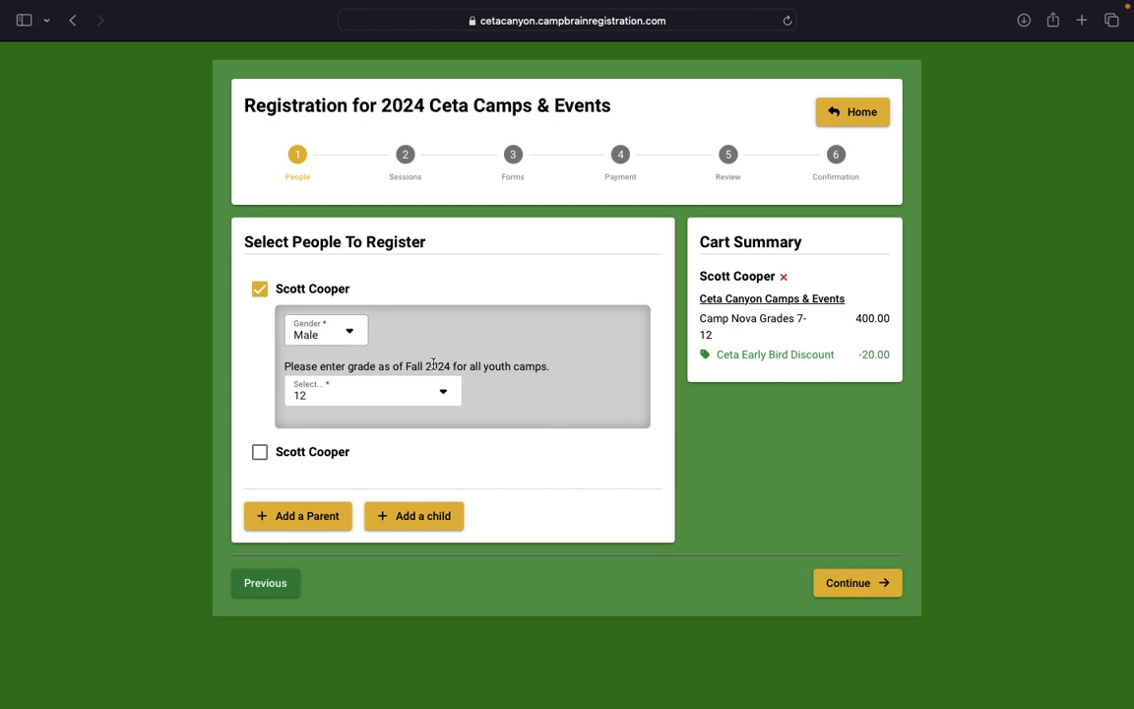
Choose the selected camper's grade as of Fall 2024, trying Adults first, and continue to session selection
click(449, 398)
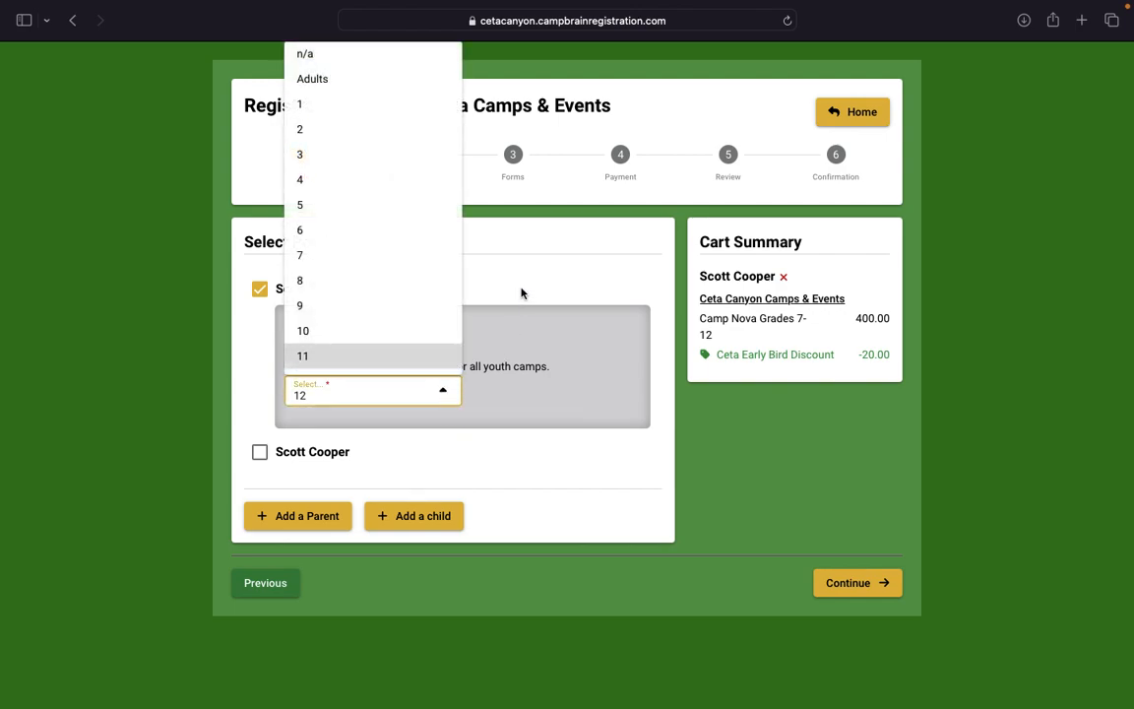
click(360, 78)
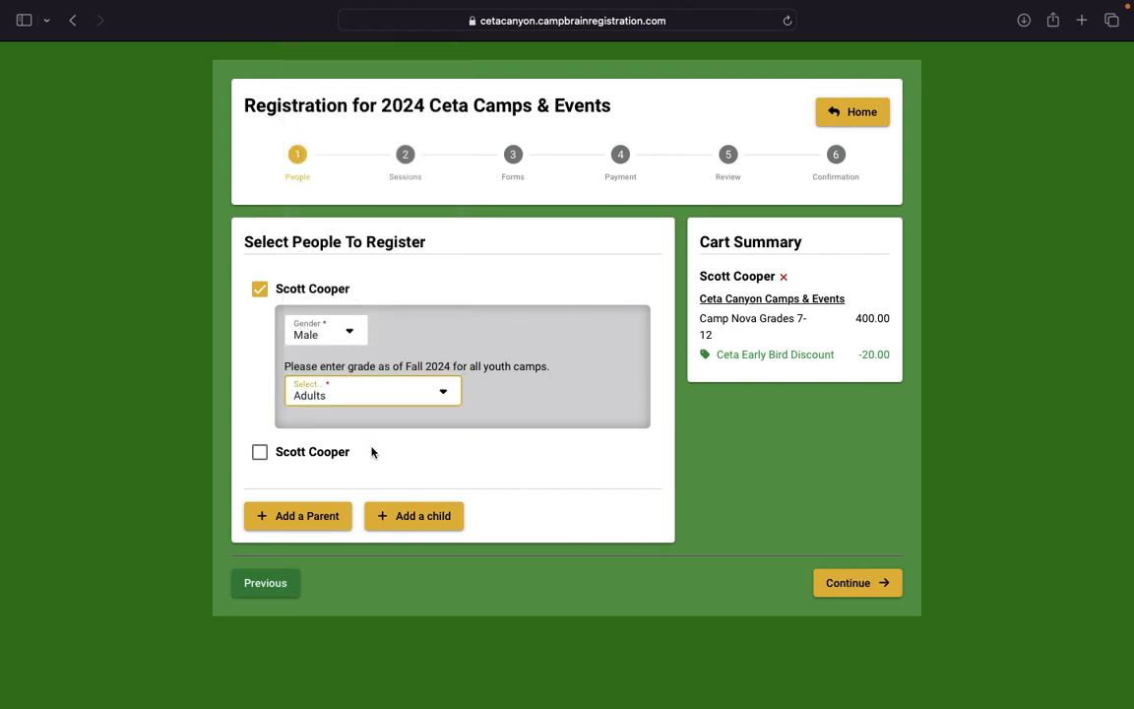
click(446, 396)
scroll(354, 323, down, 2)
click(329, 335)
click(833, 583)
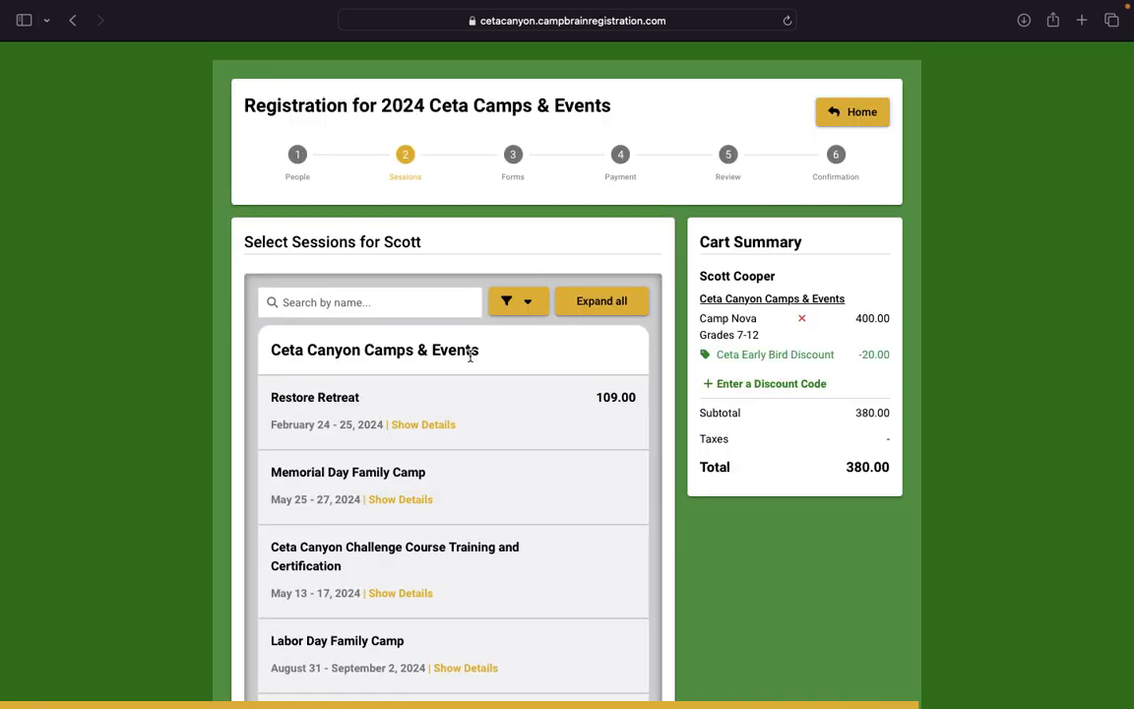
Keep Camp Nova Grades 7-12 as the selected session and continue to the required forms
scroll(469, 355, down, 1)
scroll(469, 355, down, 3)
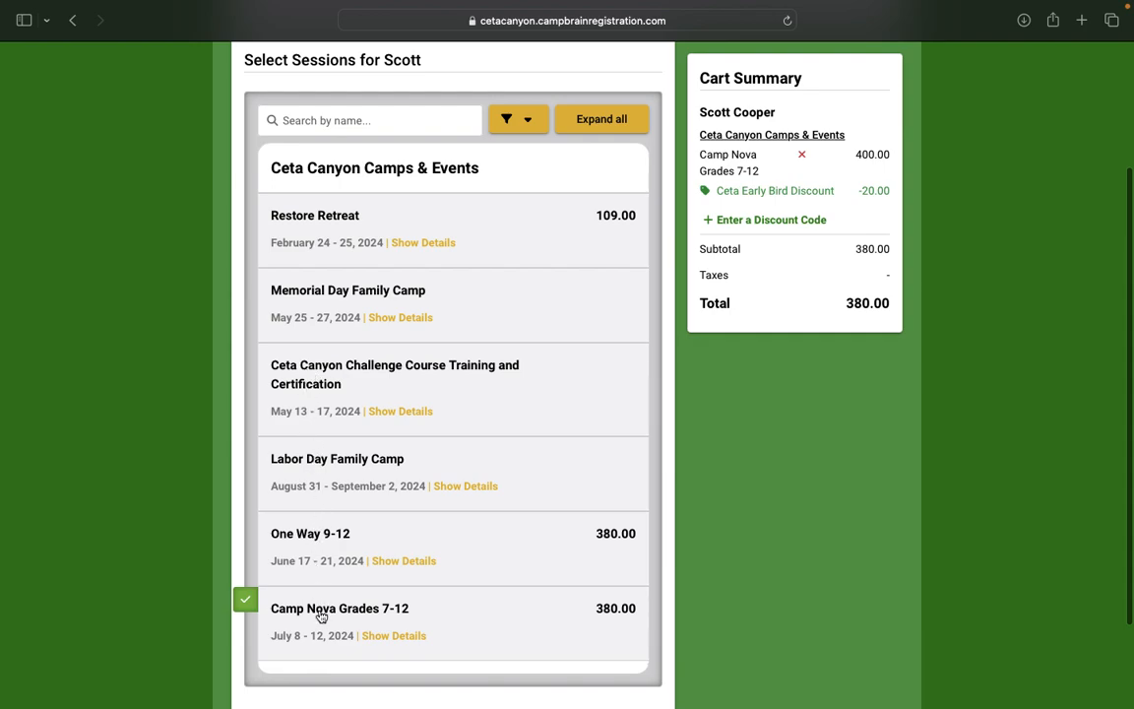
scroll(590, 489, down, 2)
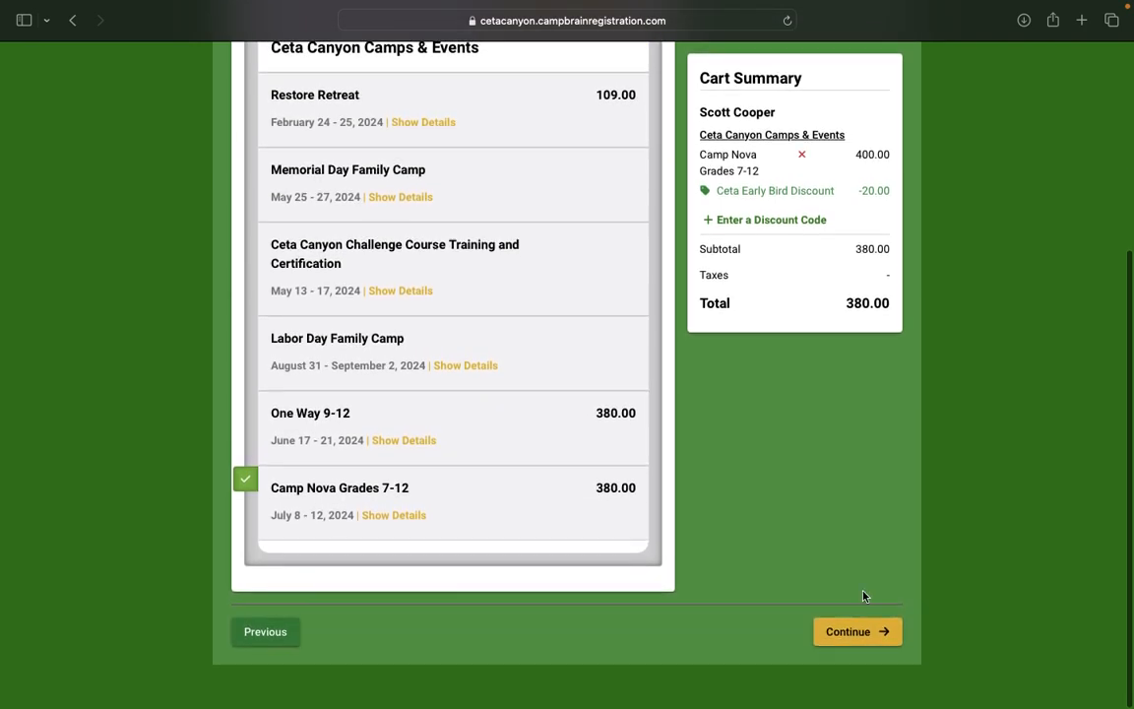
click(859, 633)
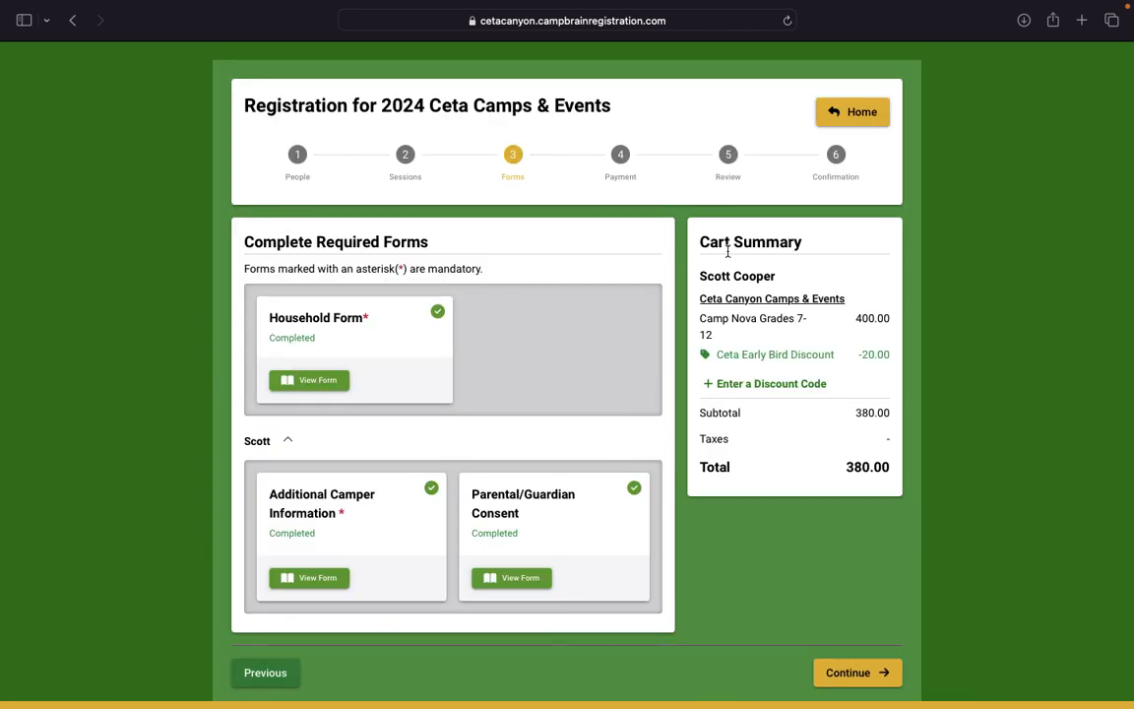
Review the answers in the Additional Camper Information form and submit it as complete
scroll(500, 403, down, 1)
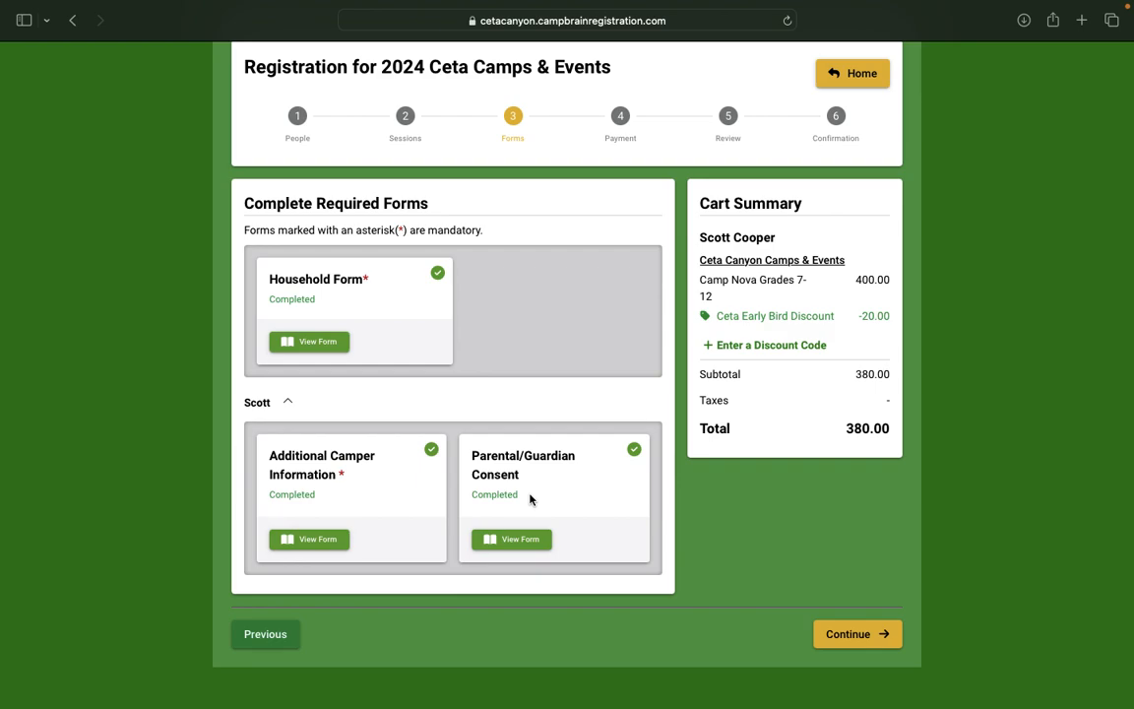
click(332, 542)
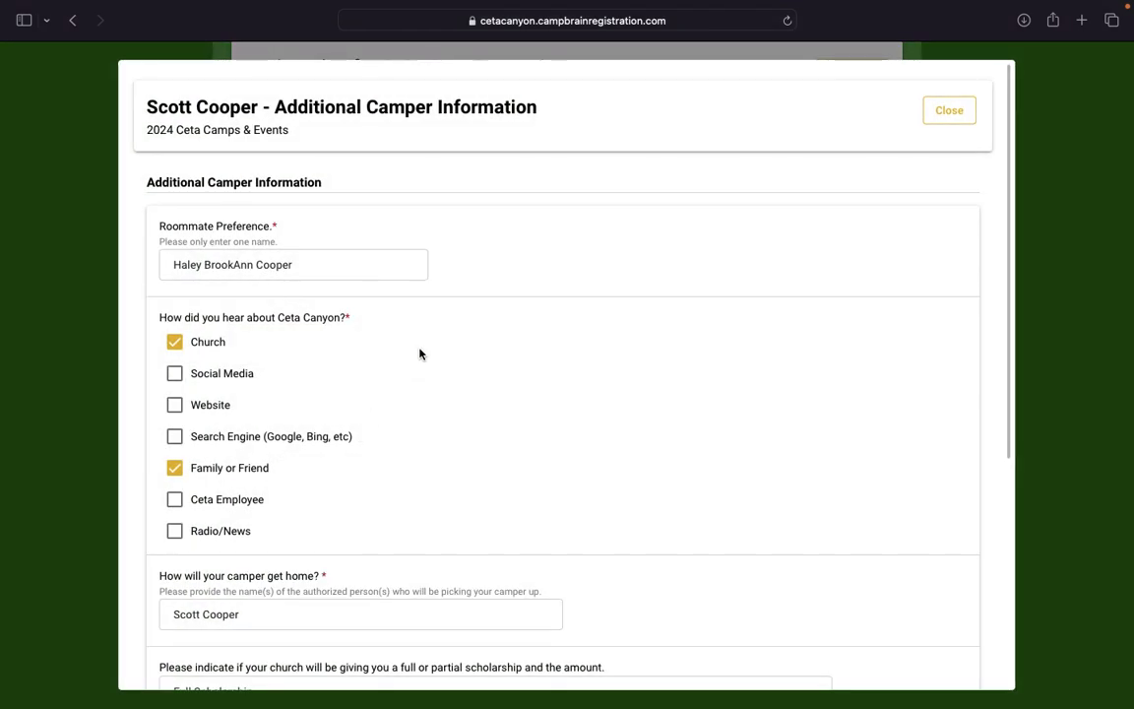
scroll(420, 354, down, 1)
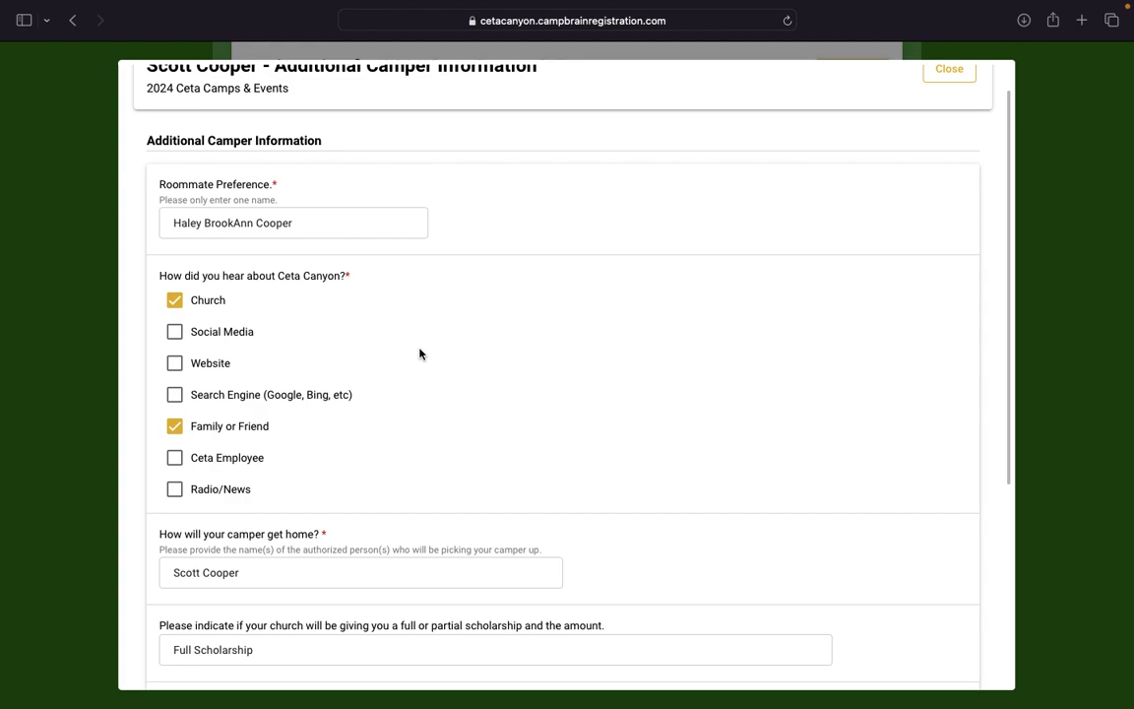
scroll(419, 354, down, 3)
scroll(419, 351, down, 2)
scroll(420, 350, up, 1)
scroll(419, 349, up, 4)
scroll(420, 354, down, 2)
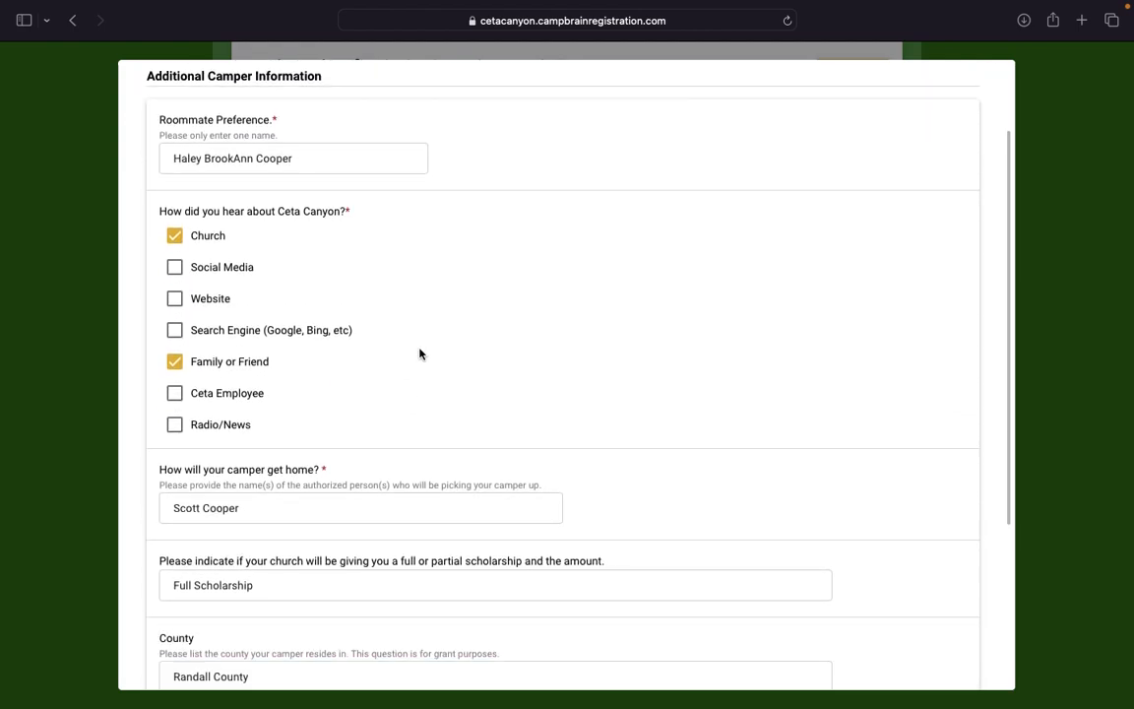
scroll(387, 221, down, 2)
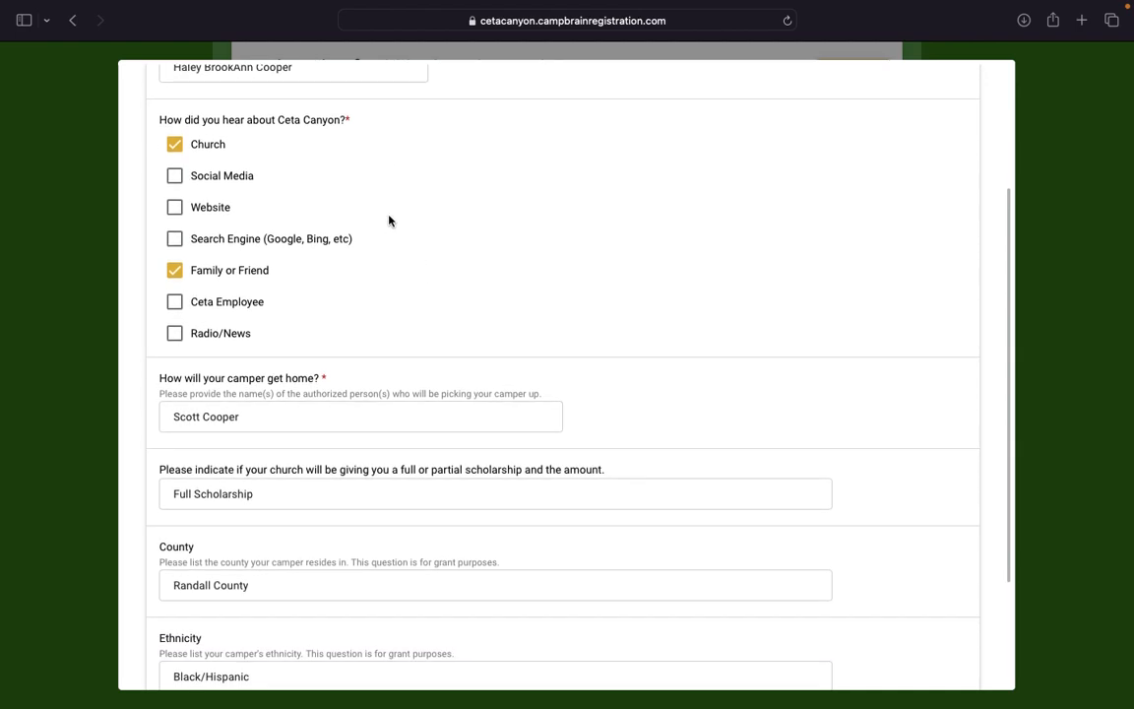
scroll(389, 220, down, 1)
scroll(367, 279, down, 3)
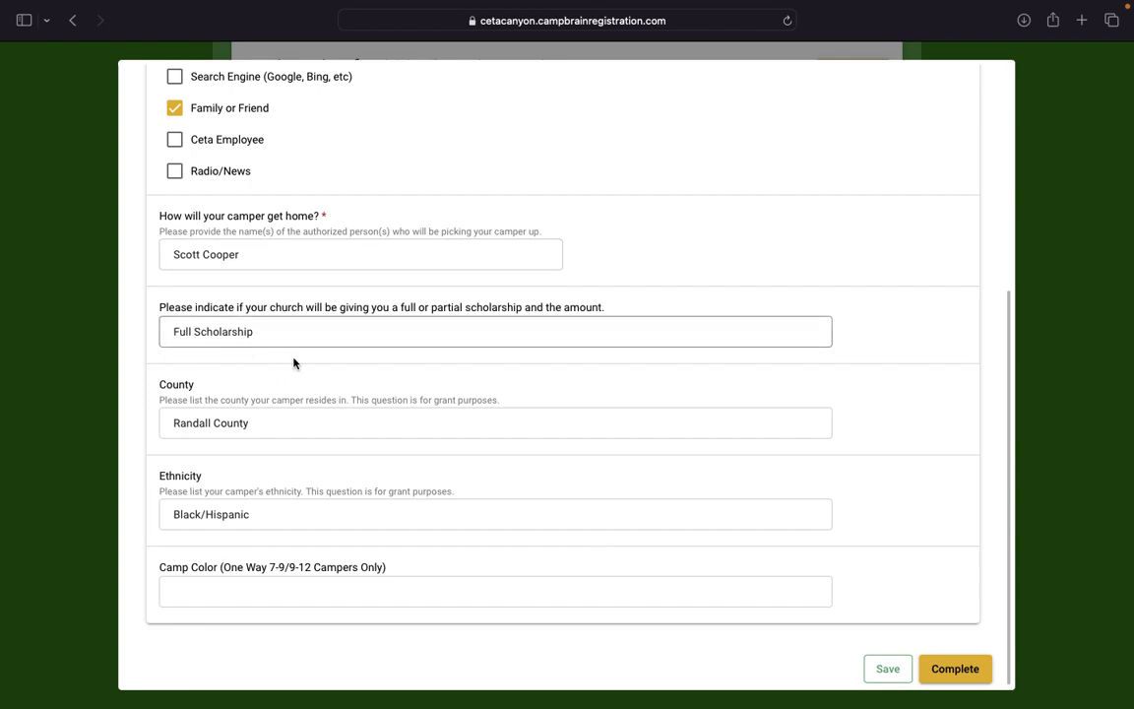
scroll(316, 451, down, 1)
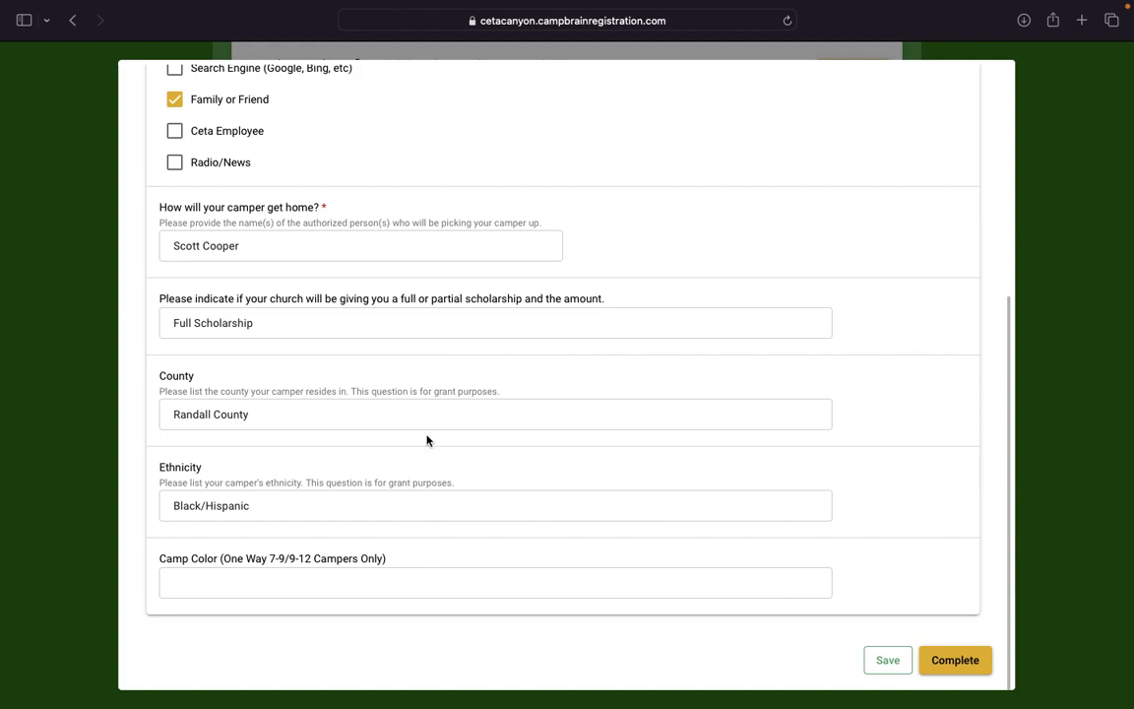
click(969, 665)
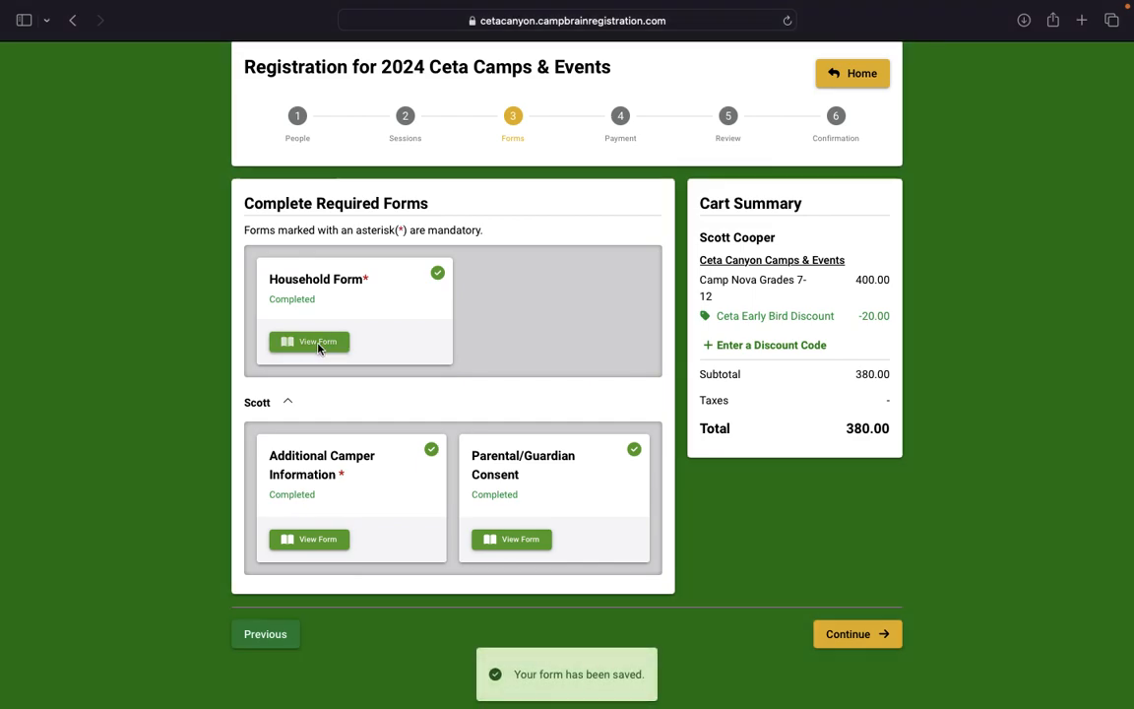
Review the Household Form's guardian, address, emergency contact and church details, and save it as updated
click(313, 339)
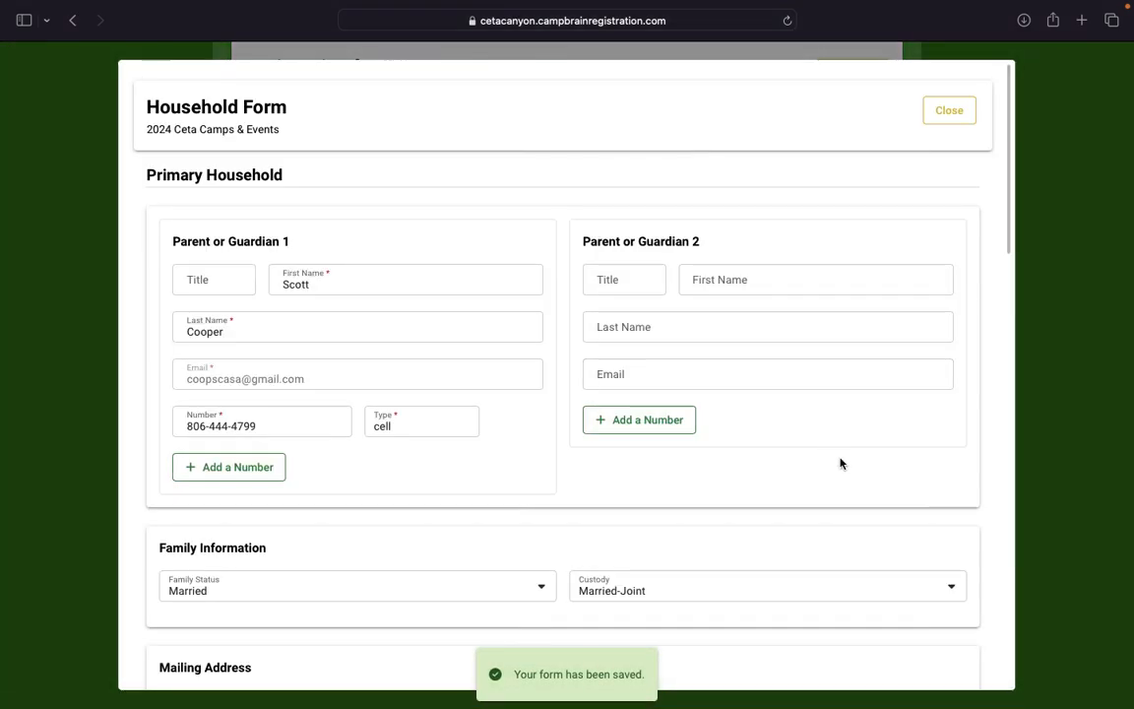
scroll(840, 463, down, 1)
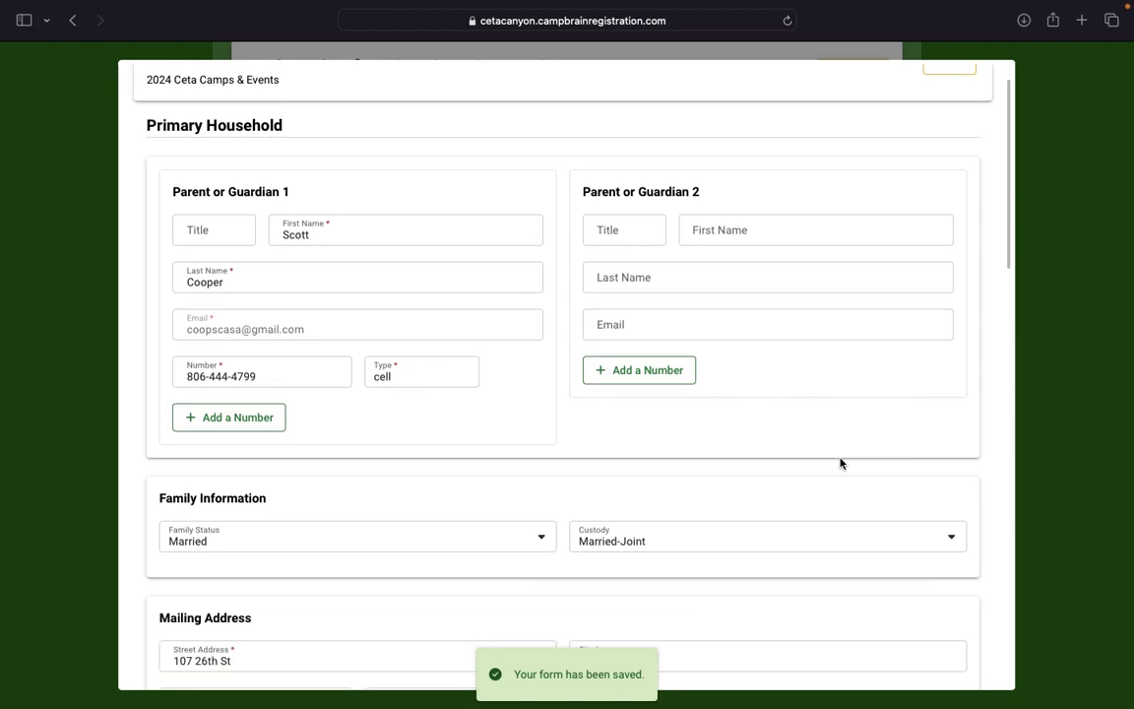
scroll(759, 436, down, 2)
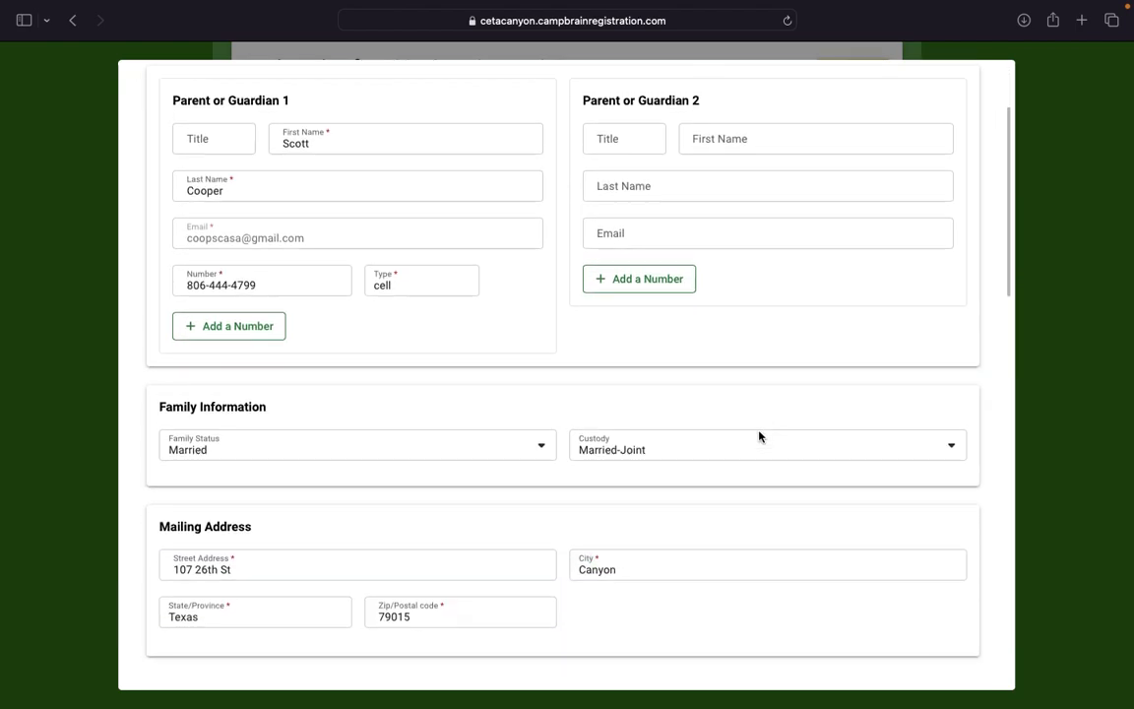
scroll(780, 385, down, 3)
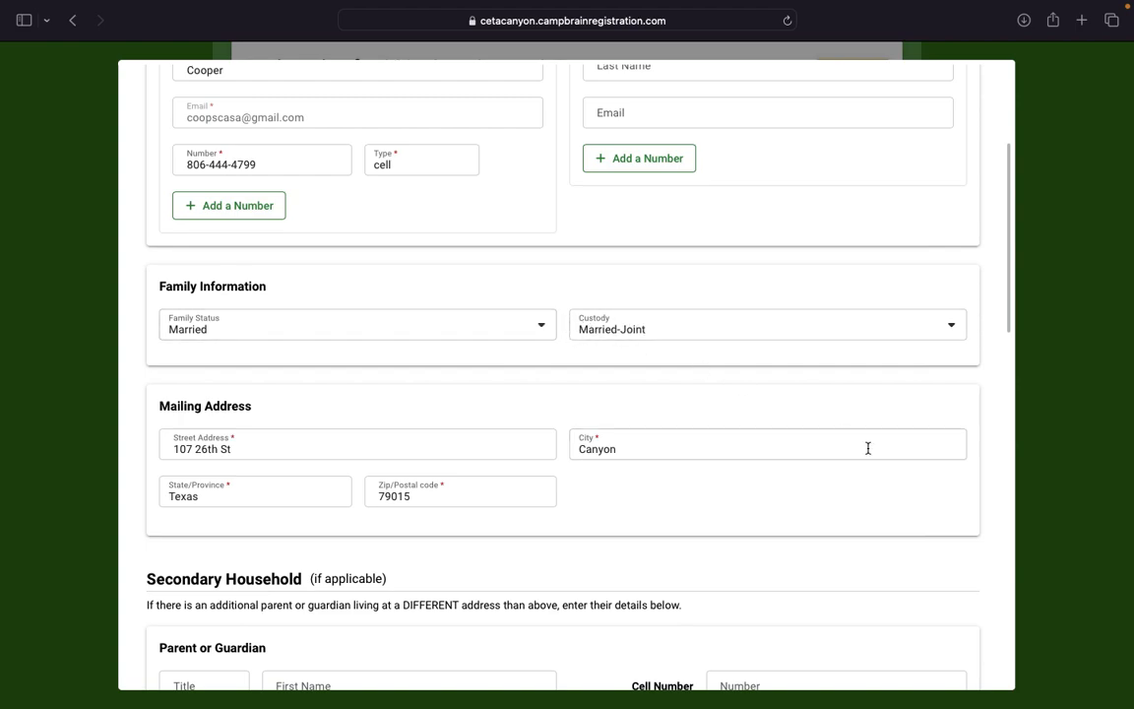
scroll(868, 447, down, 2)
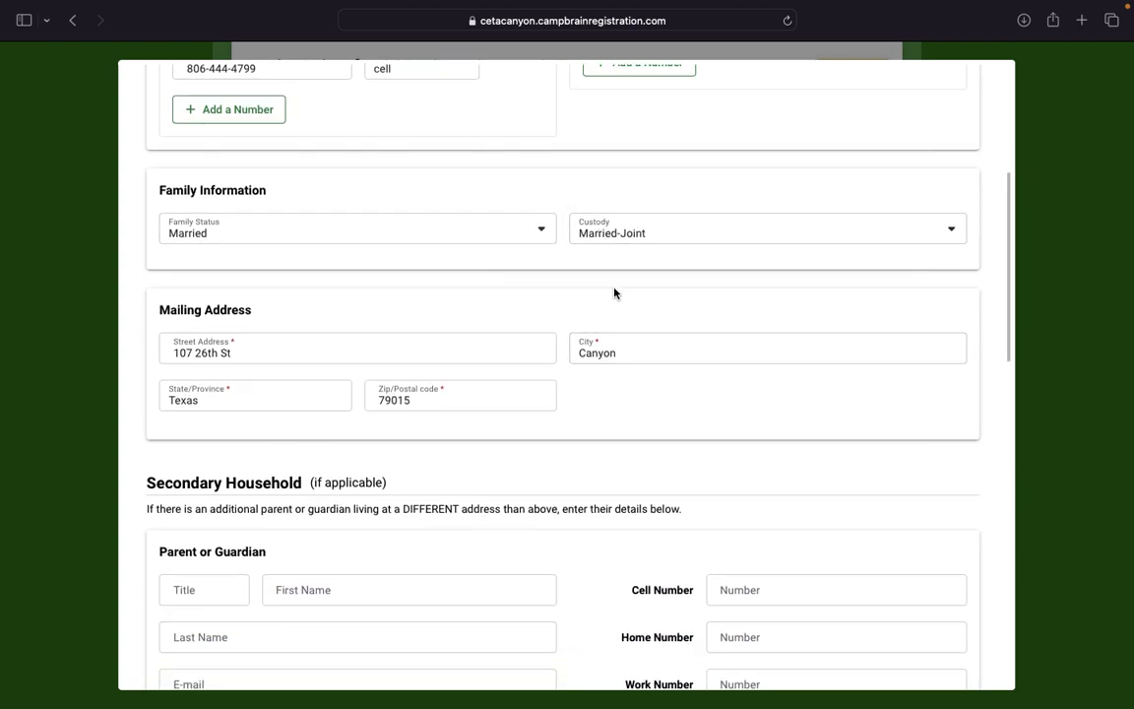
scroll(654, 422, down, 1)
scroll(727, 407, down, 1)
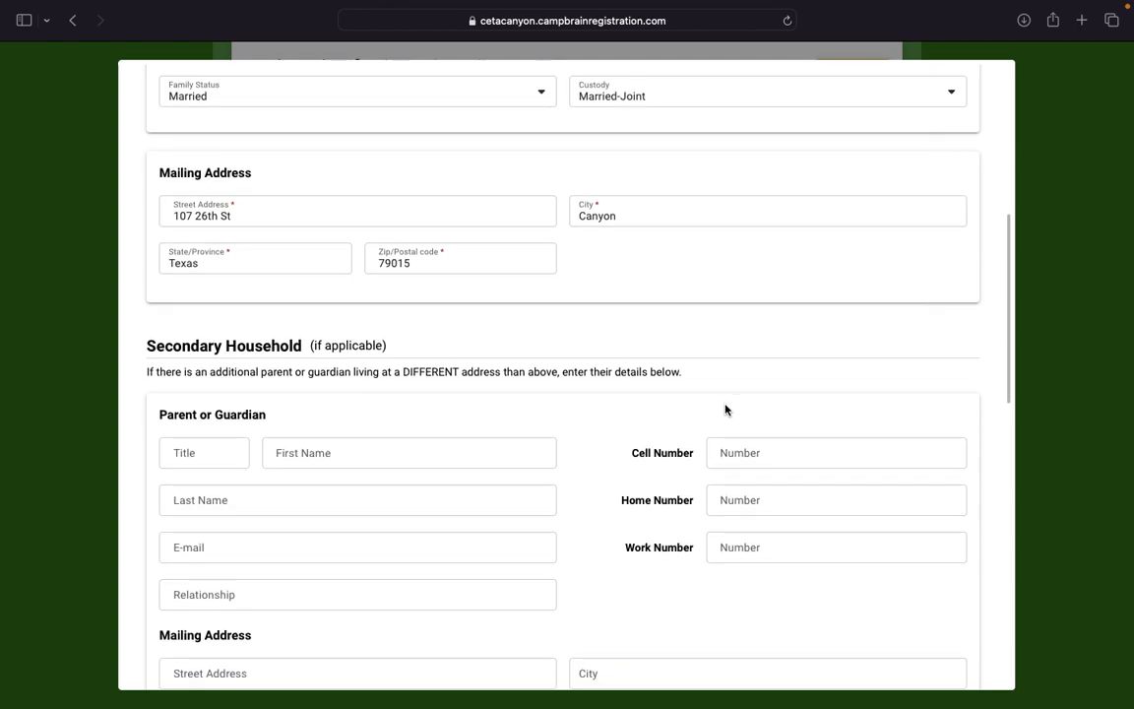
scroll(724, 332, down, 8)
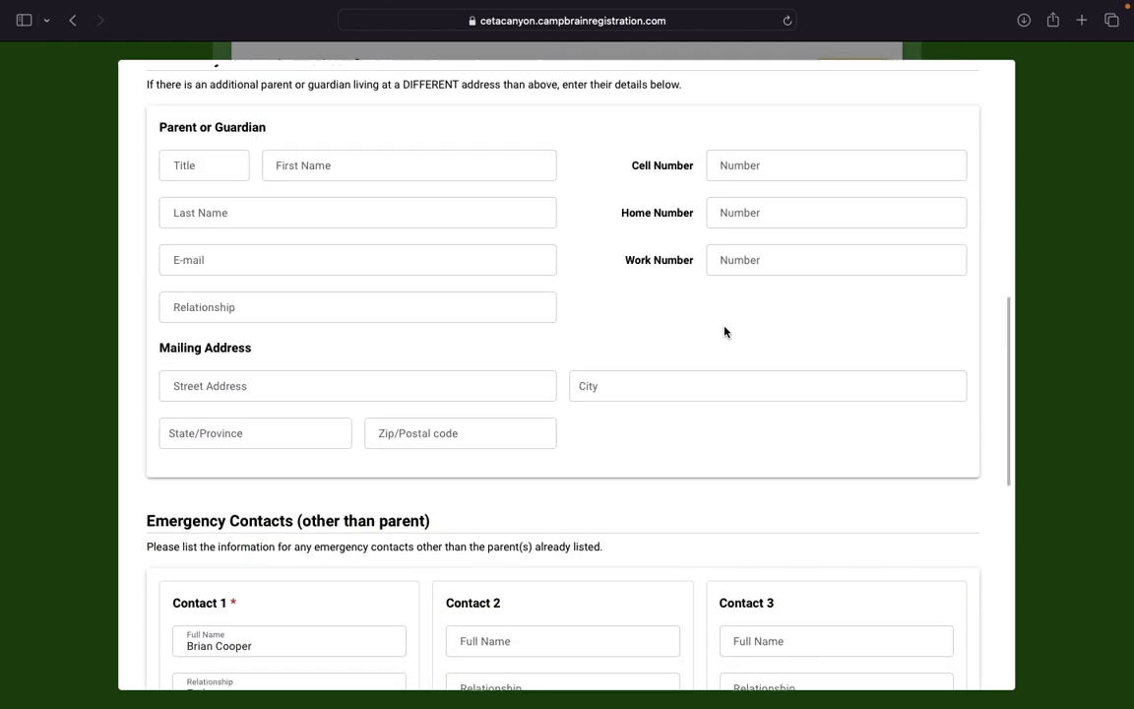
scroll(725, 332, down, 6)
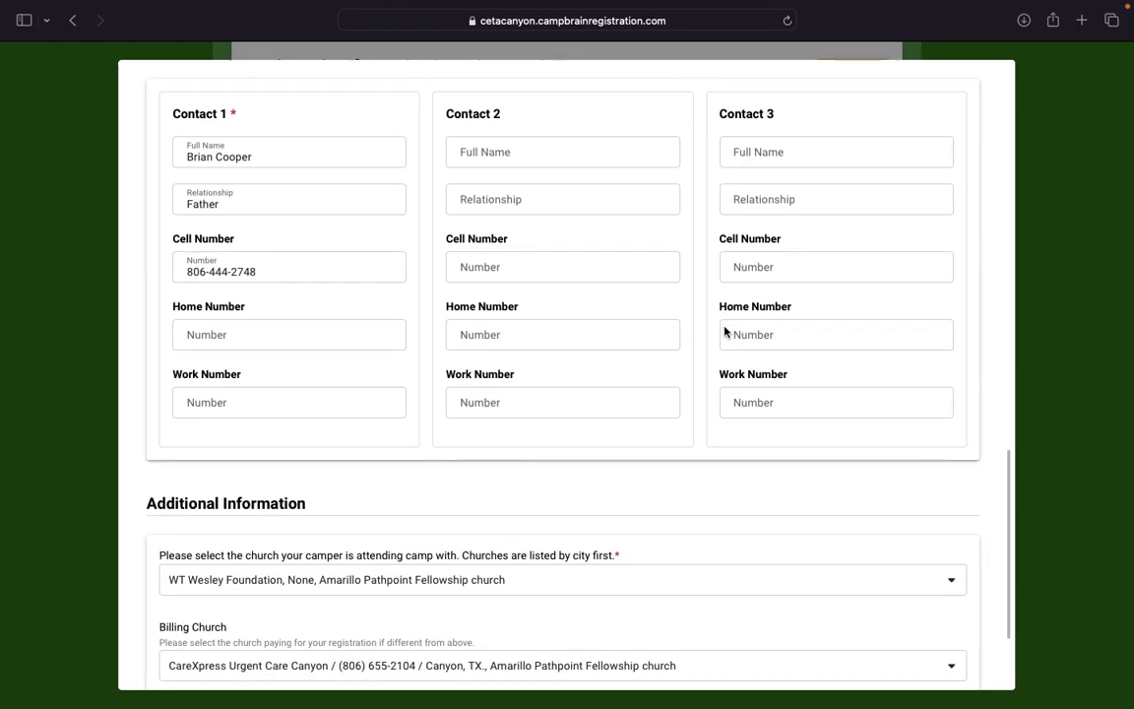
scroll(704, 461, down, 2)
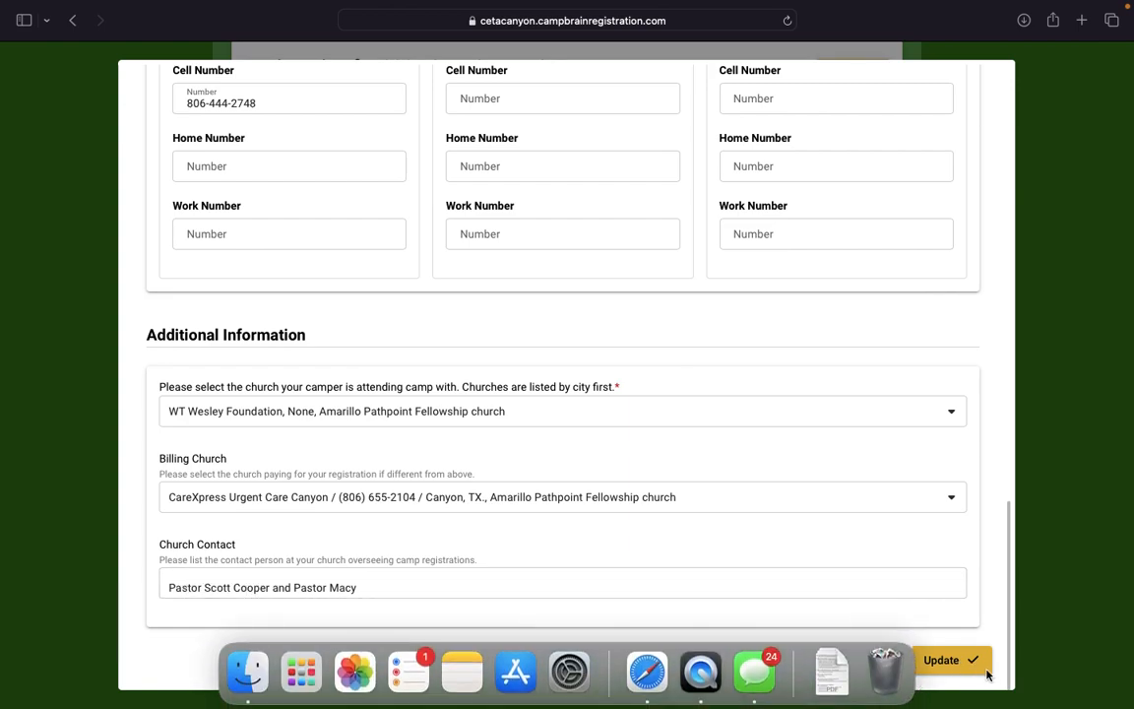
click(947, 587)
click(951, 661)
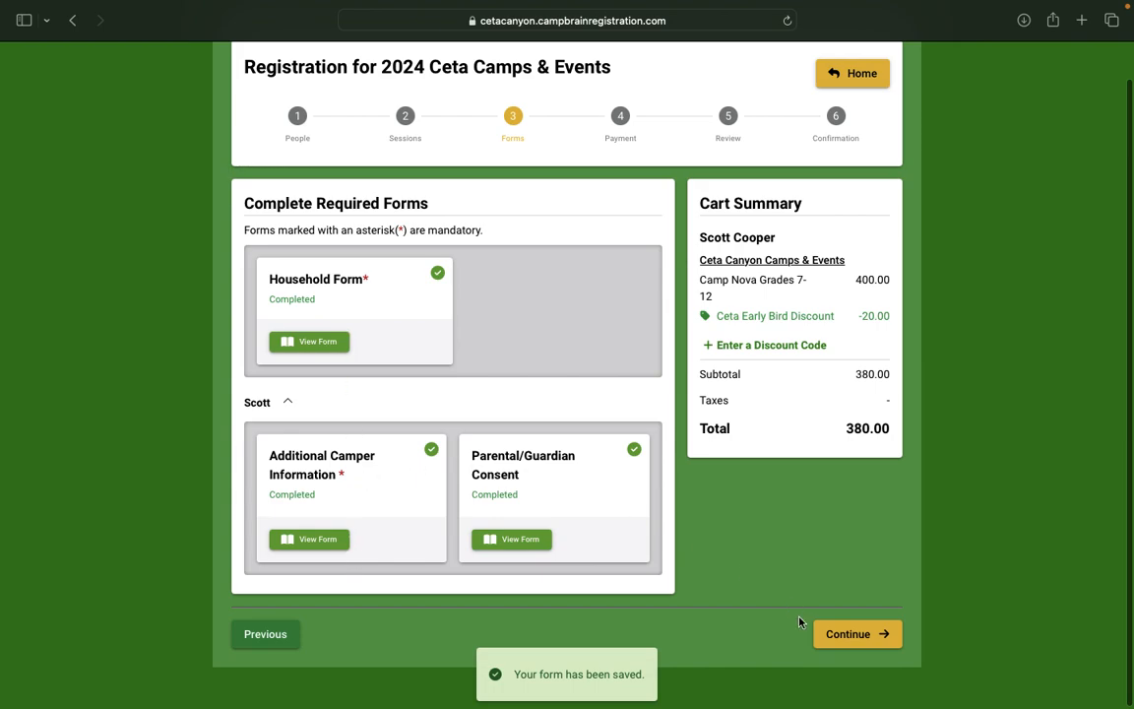
Continue to payment, choose "My church will pay 380.00" as the payment option, and proceed to the review
click(851, 633)
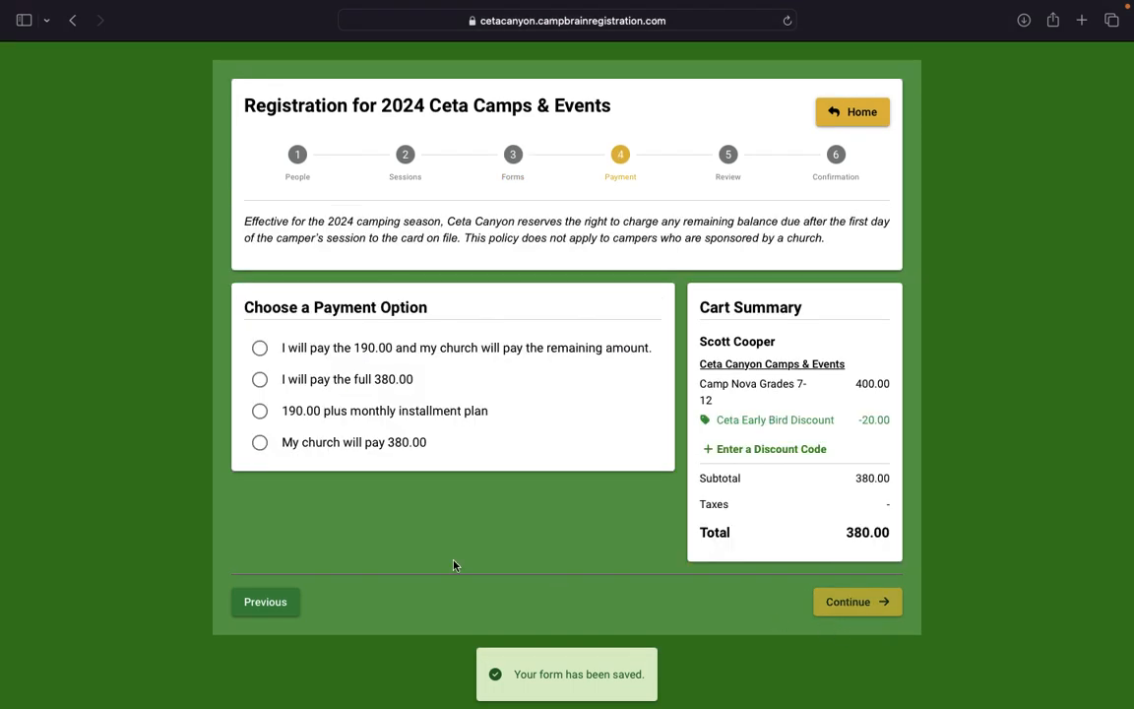
click(261, 444)
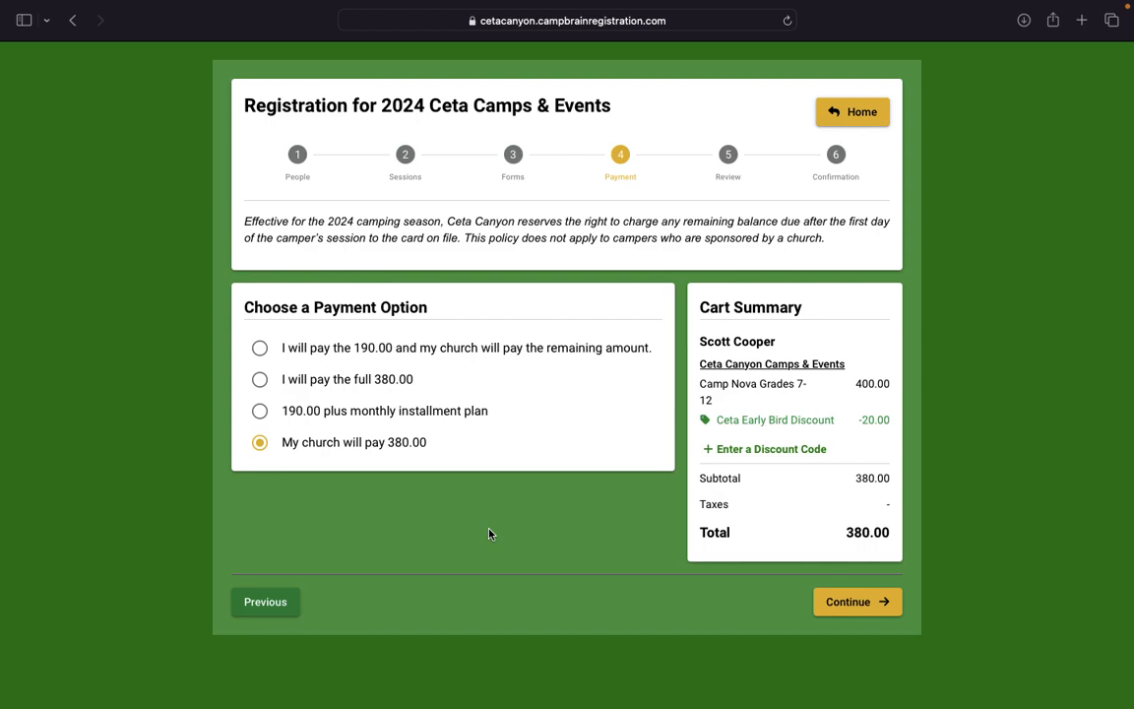
click(852, 612)
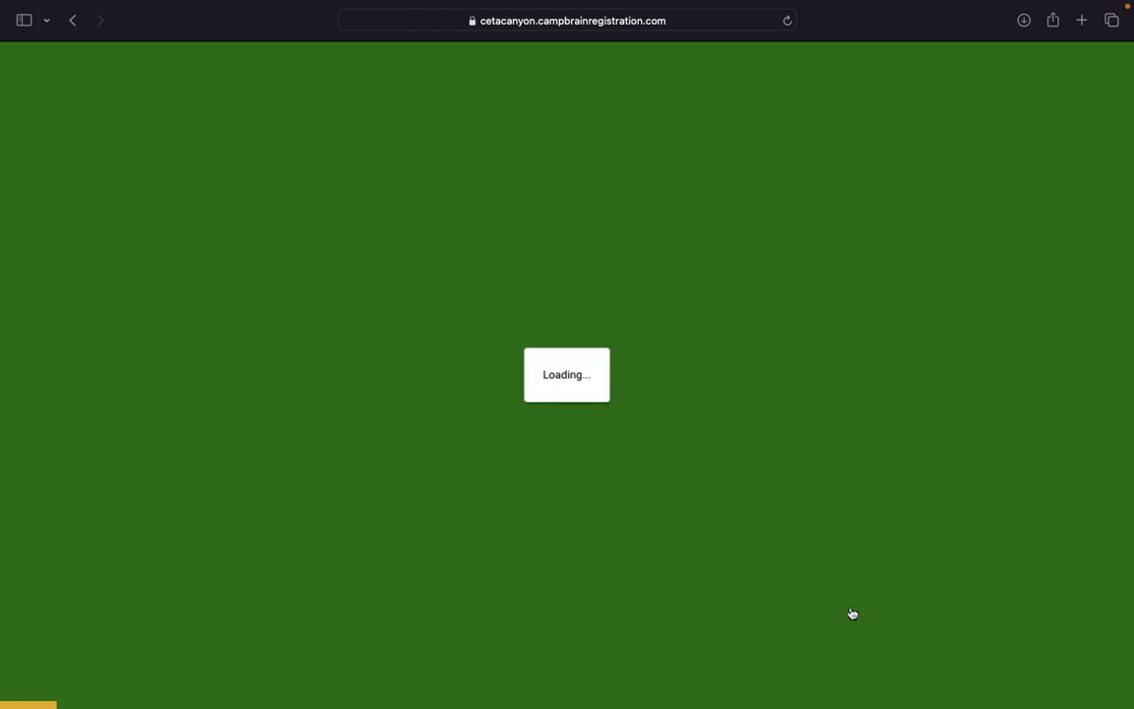
Check the agreement and cancellation policy, registration items, form completion and payment option on the registration's review page
scroll(798, 497, down, 3)
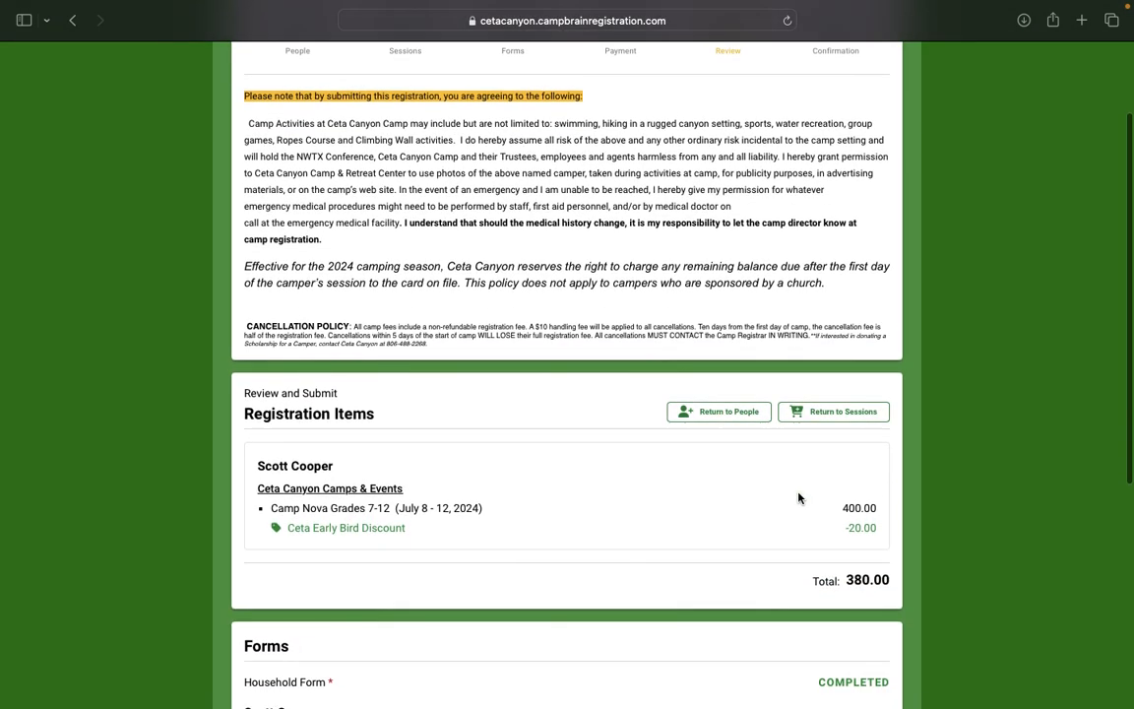
scroll(799, 497, up, 2)
scroll(830, 293, down, 3)
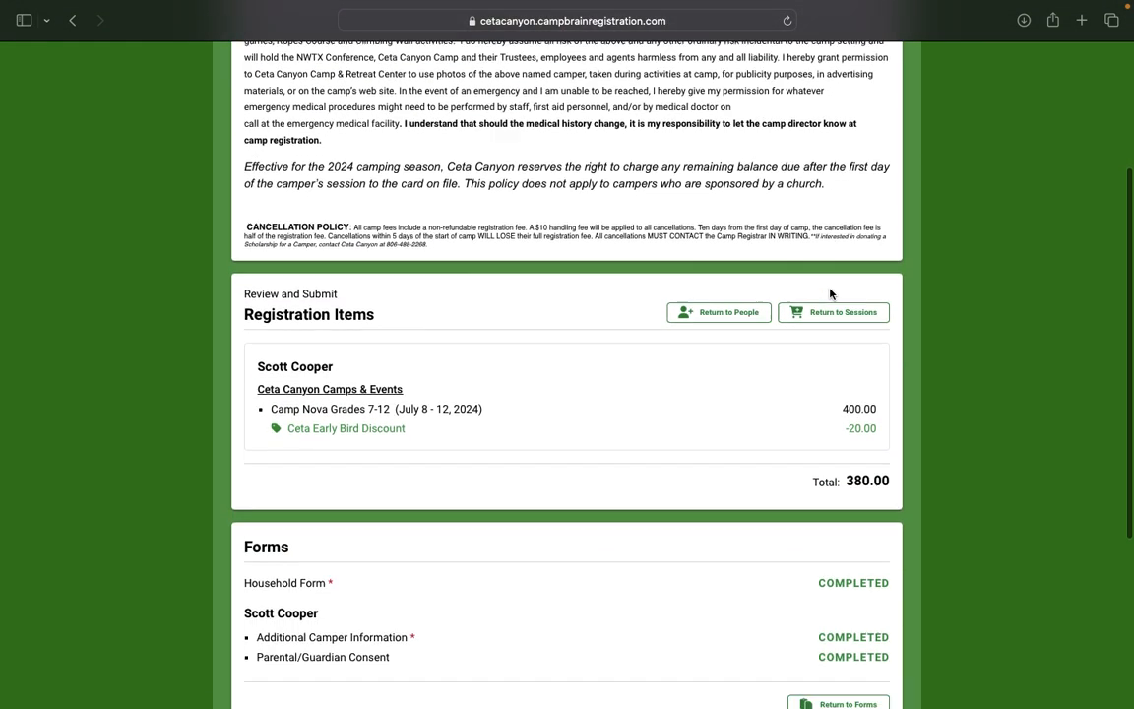
scroll(830, 293, down, 5)
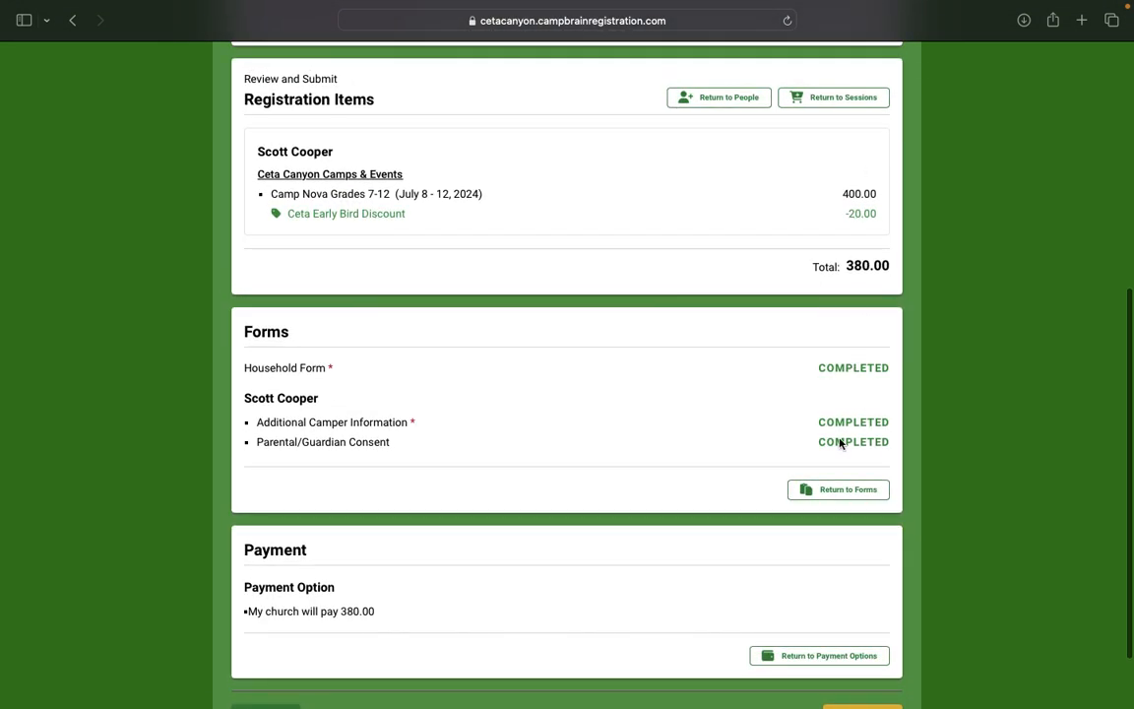
scroll(860, 575, down, 2)
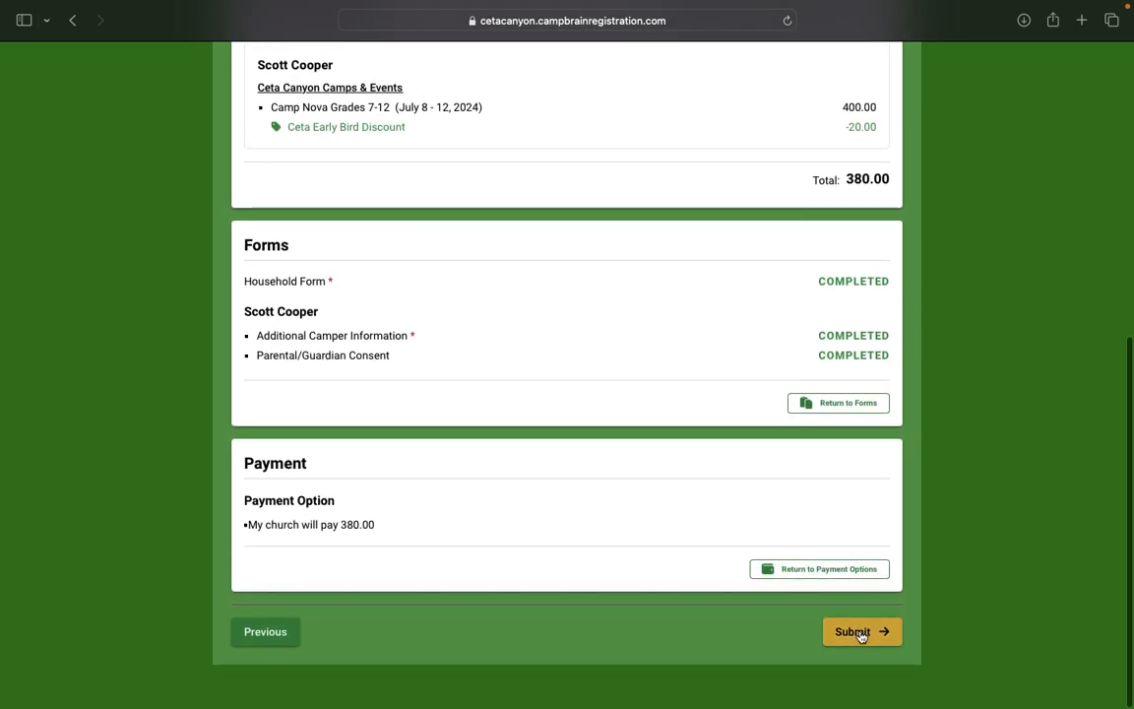
scroll(736, 403, up, 10)
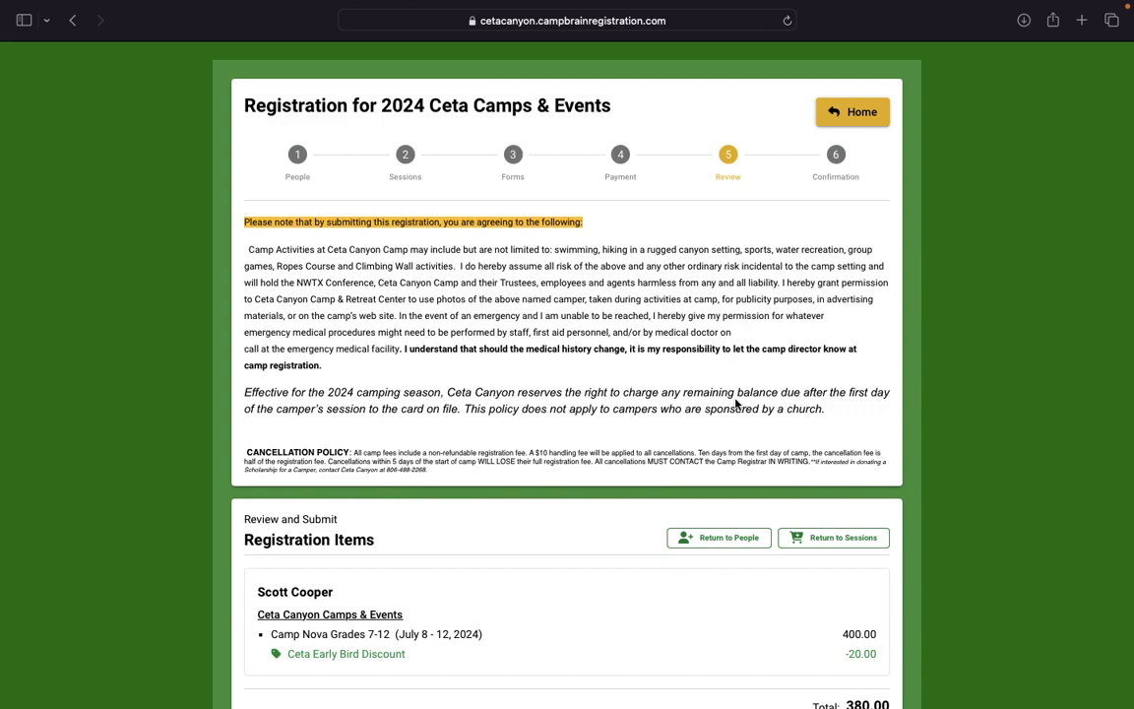
mouse_move(852, 7)
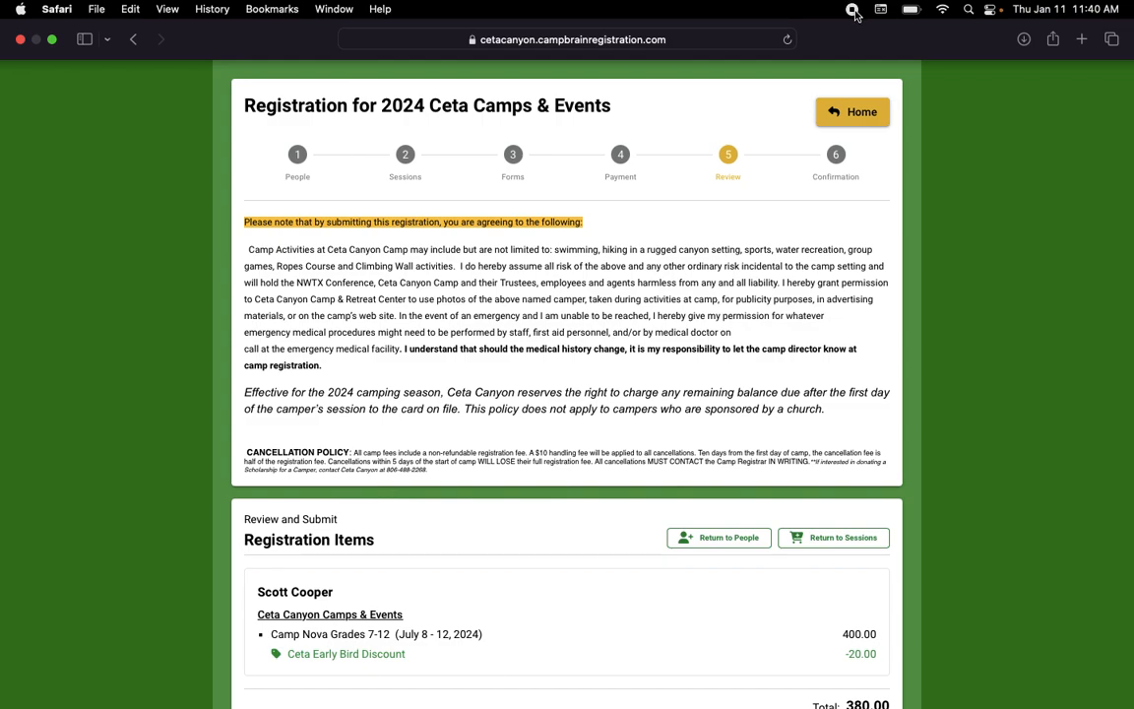